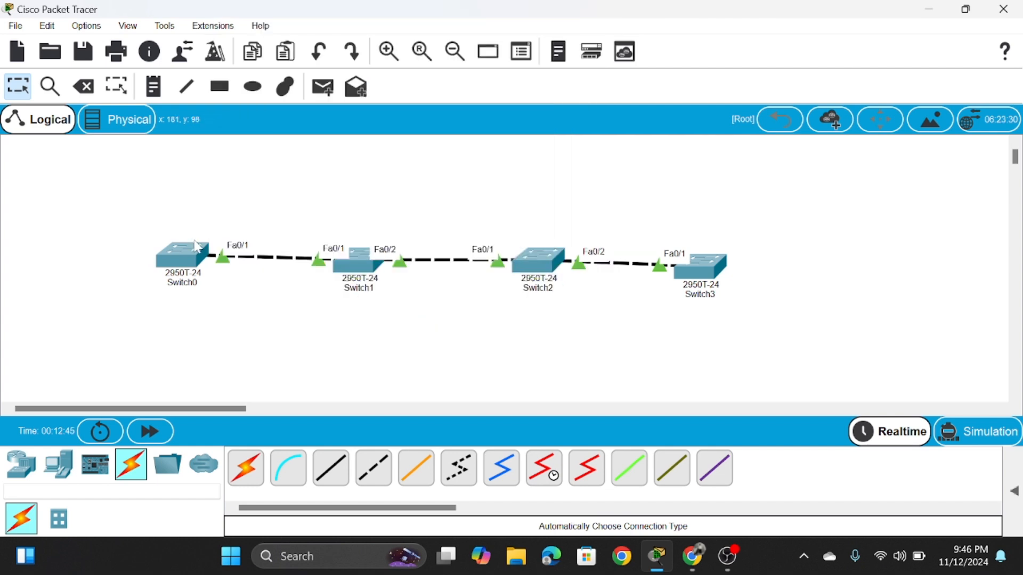
Open the command line of Switch0 and enter global configuration mode with en and conf t.
{"action": "mouse_move", "coordinate": [197, 246]}
{"action": "left_click", "coordinate": [178, 263]}
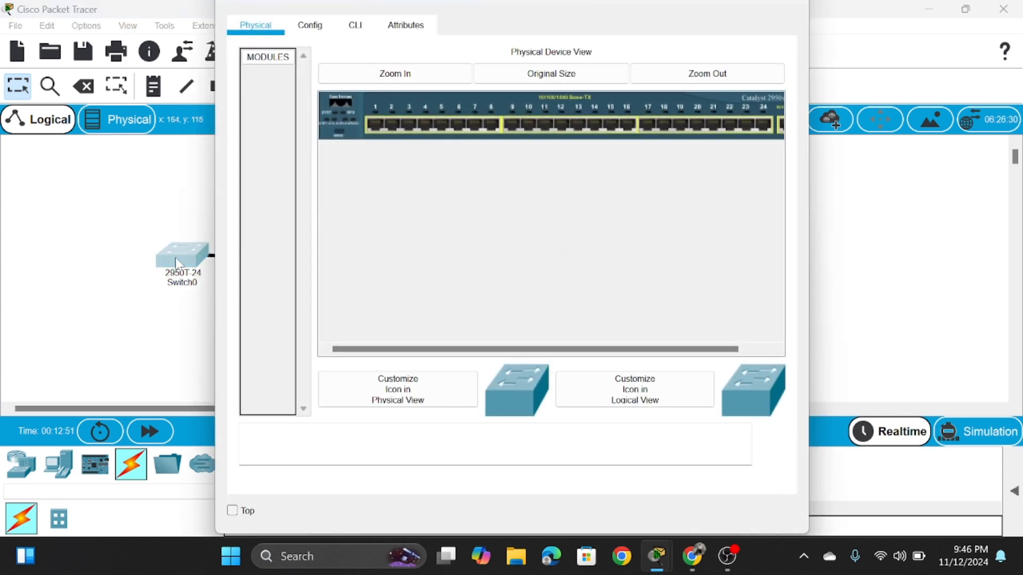
{"action": "left_click", "coordinate": [355, 27]}
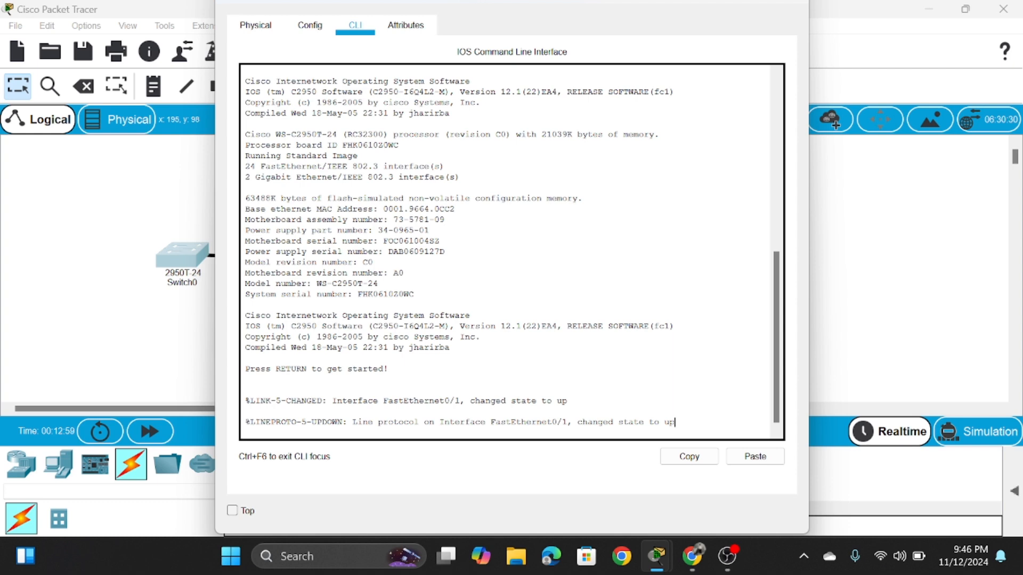
{"action": "key", "text": "Return"}
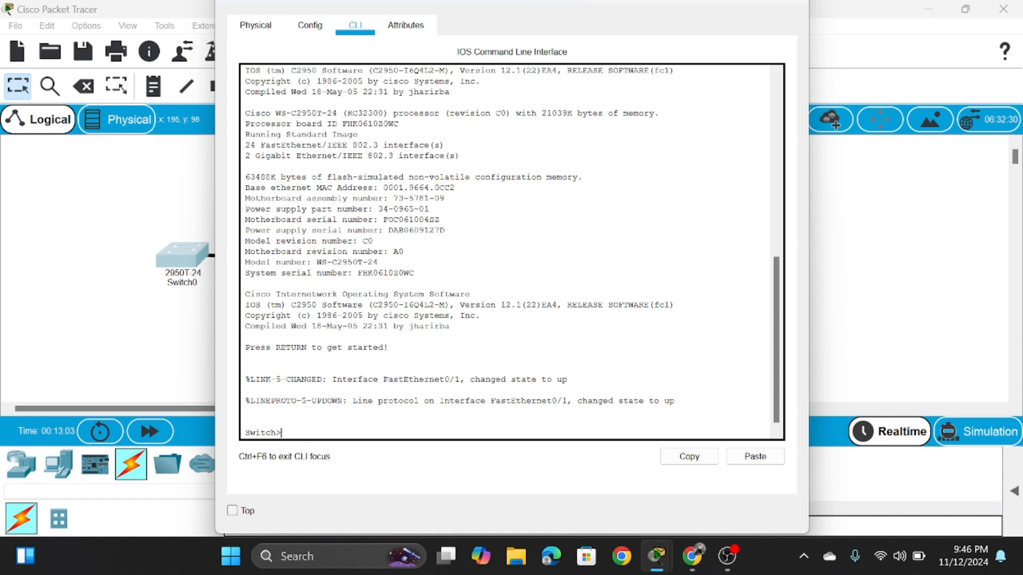
{"action": "type", "text": "en"}
{"action": "key", "text": "Return"}
{"action": "type", "text": "conf t"}
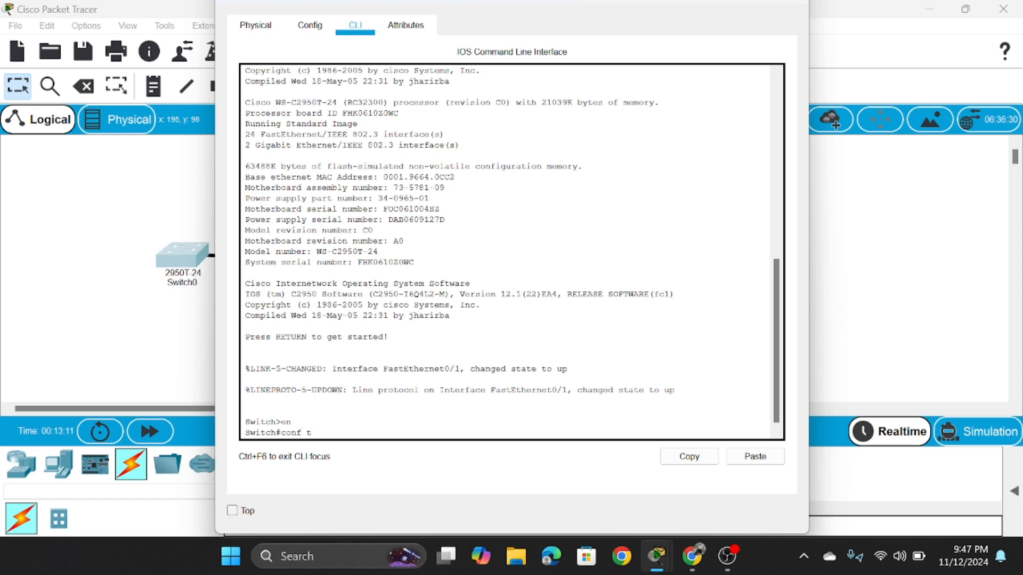
{"action": "key", "text": "Return"}
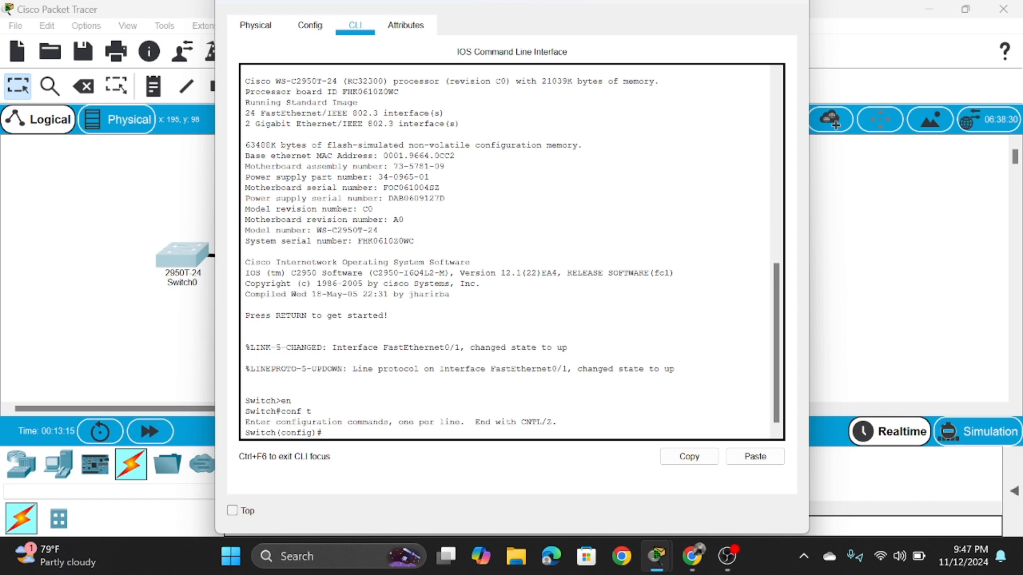
Configure interface fa0/1 on Switch0 with switchport mode trunk, and exit interface configuration.
{"action": "type", "text": "int fa0/1"}
{"action": "key", "text": "Return"}
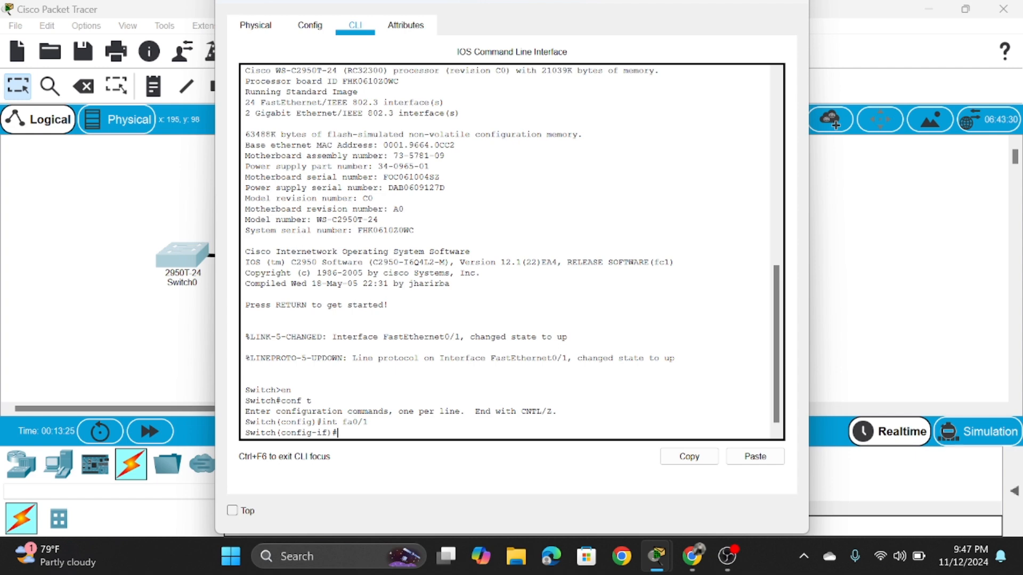
{"action": "type", "text": "swicth"}
{"action": "key", "text": "BackSpace"}
{"action": "key", "text": "BackSpace"}
{"action": "type", "text": "tchport mode trank"}
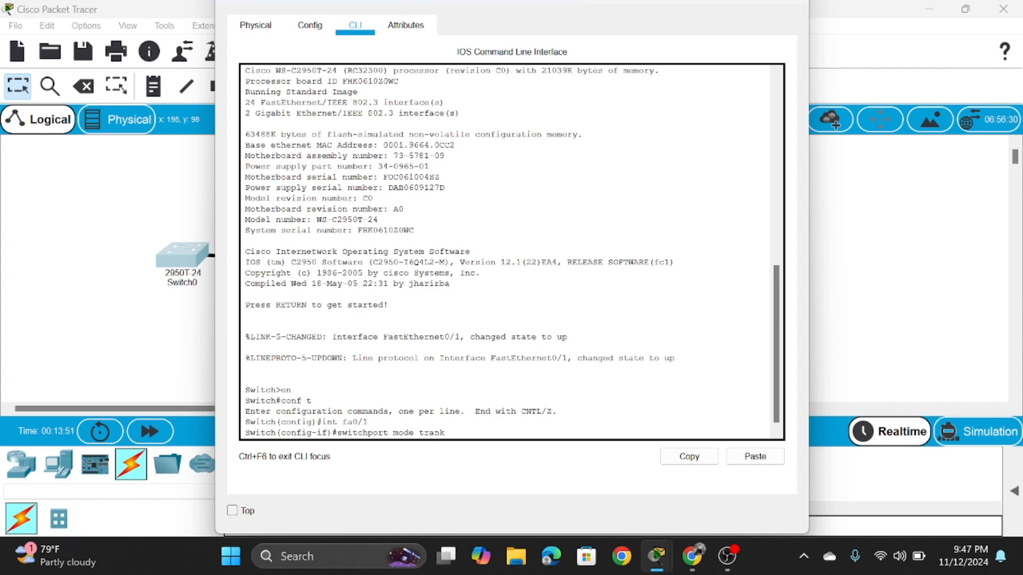
{"action": "key", "text": "BackSpace"}
{"action": "key", "text": "BackSpace"}
{"action": "key", "text": "BackSpace"}
{"action": "type", "text": "unk"}
{"action": "key", "text": "Return"}
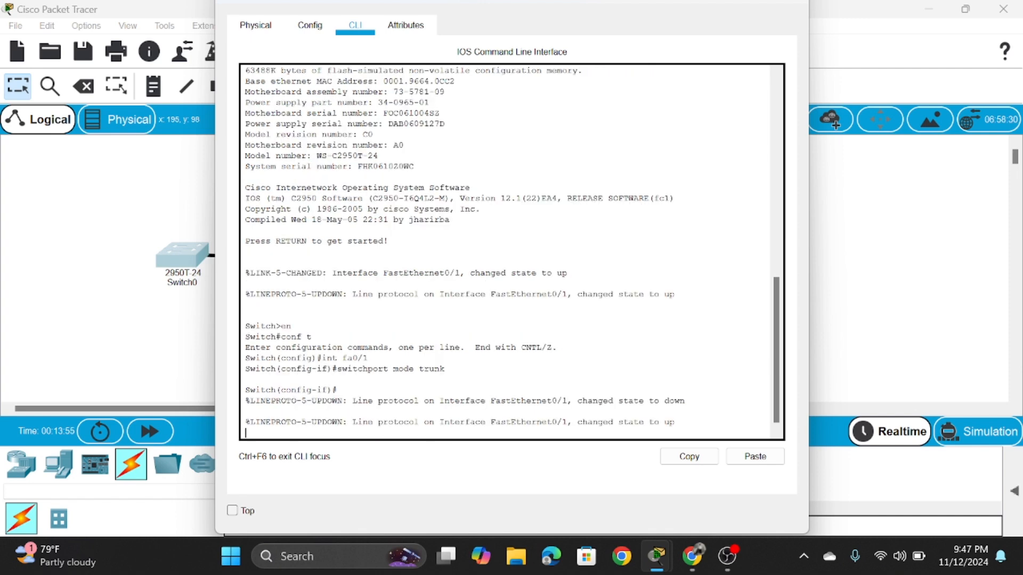
{"action": "key", "text": "Return"}
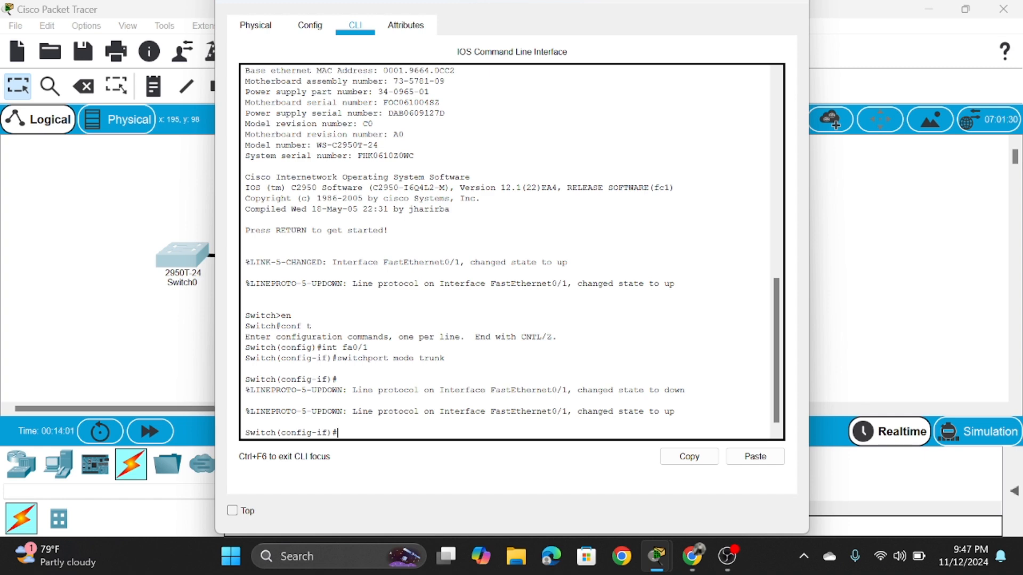
{"action": "type", "text": "exit"}
{"action": "key", "text": "Return"}
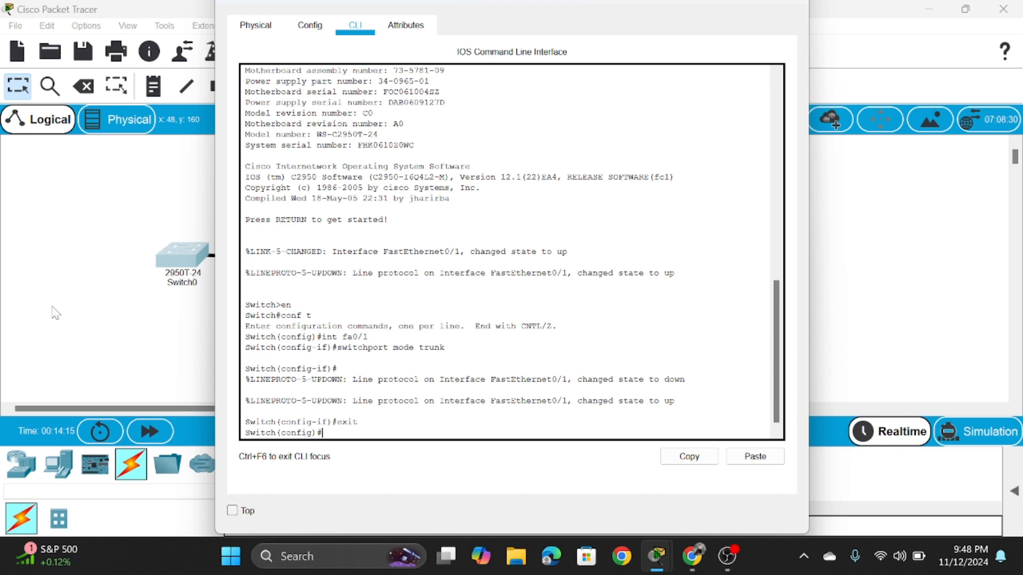
Open the command line of Switch1 and enter global configuration mode with en and conf t.
{"action": "left_click", "coordinate": [96, 269]}
{"action": "left_click", "coordinate": [361, 277]}
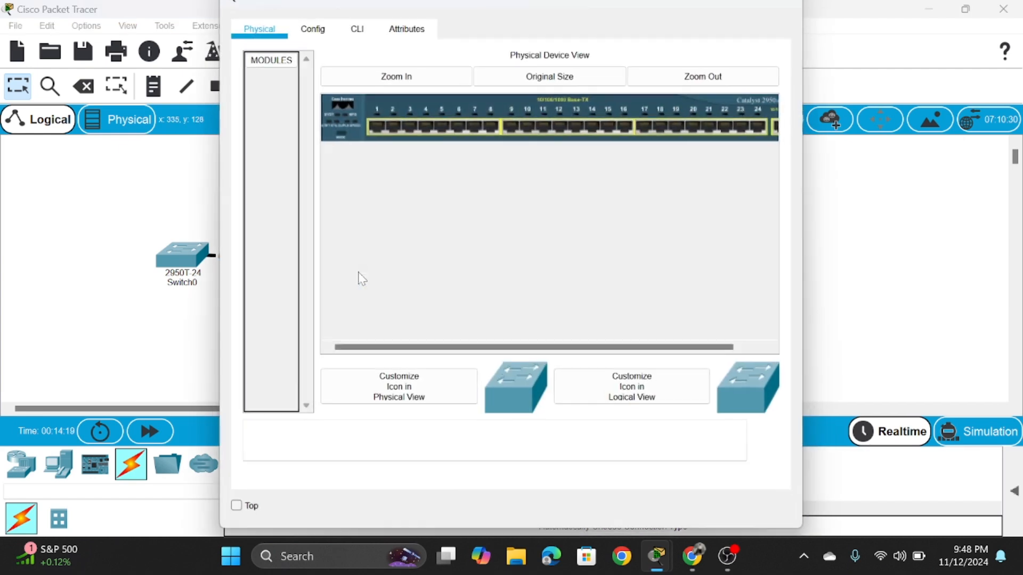
{"action": "left_click", "coordinate": [354, 34]}
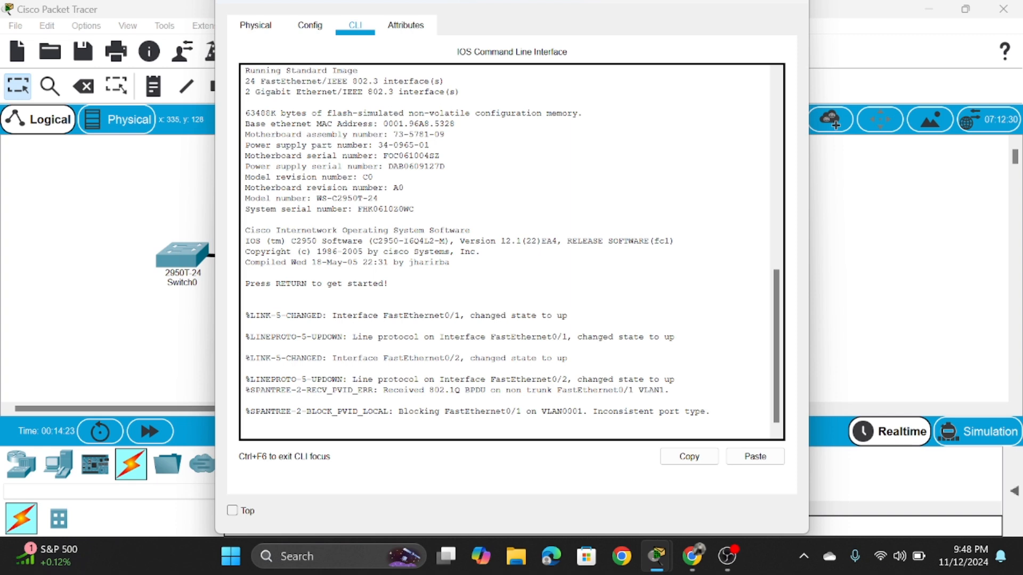
{"action": "key", "text": "Return"}
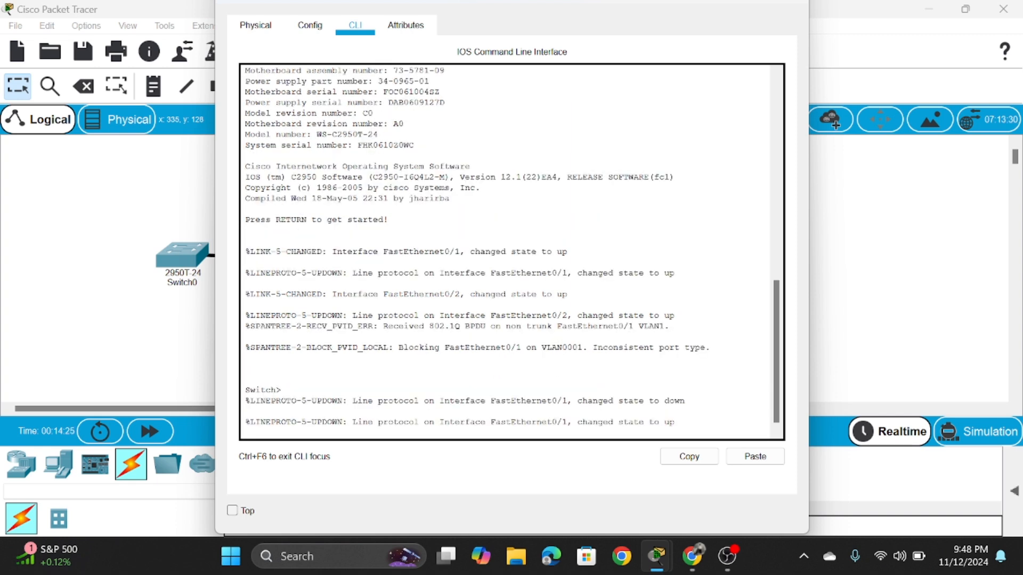
{"action": "key", "text": "Return"}
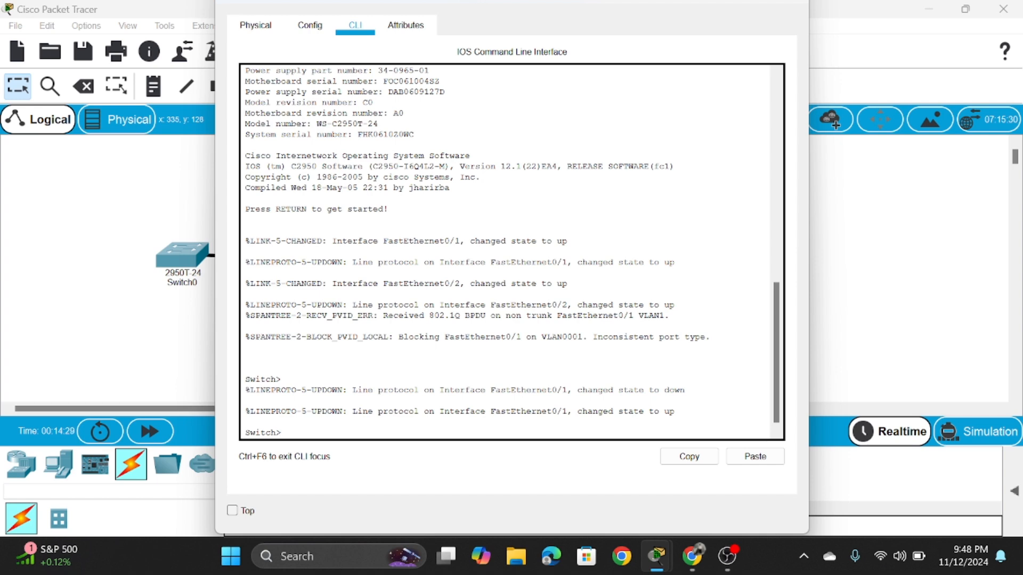
{"action": "type", "text": "en"}
{"action": "key", "text": "Return"}
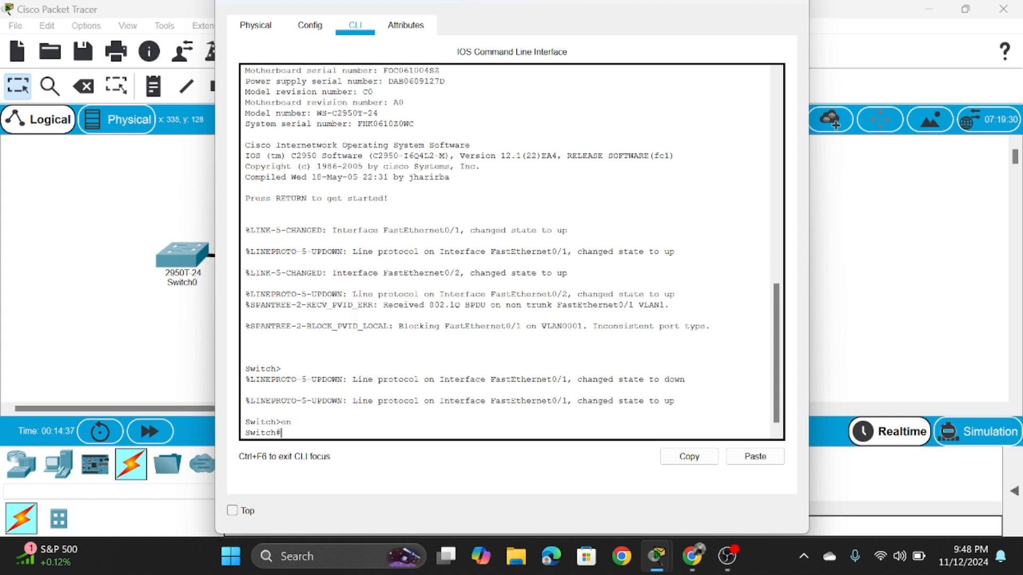
{"action": "type", "text": "cont"}
{"action": "key", "text": "BackSpace"}
{"action": "type", "text": "ff"}
{"action": "key", "text": "BackSpace"}
{"action": "type", "text": "t"}
{"action": "key", "text": "Return"}
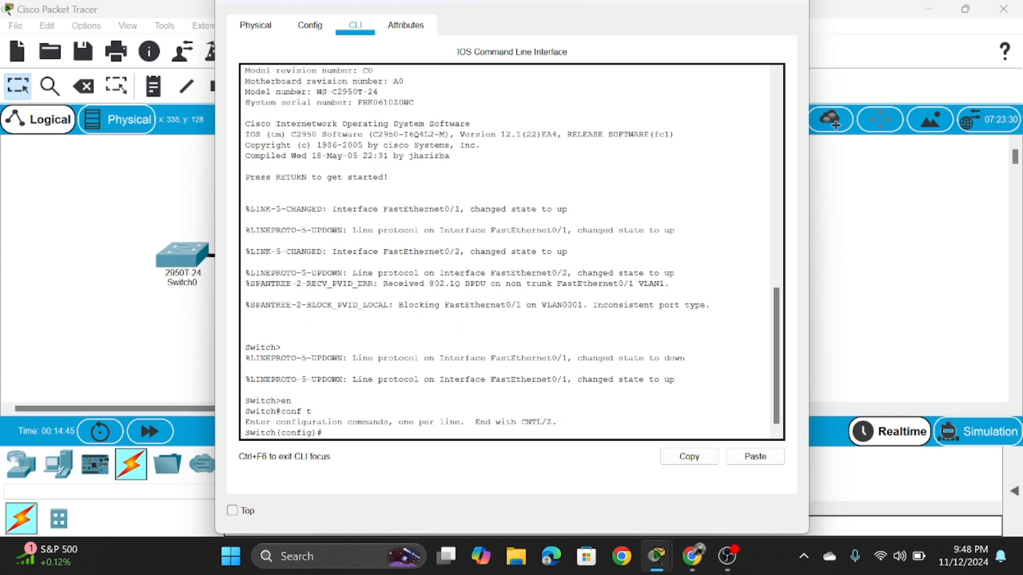
Enter int rang fa0/1 on Switch1, apply switchport mode trunk, and exit the interface range.
{"action": "type", "text": "int rang fa0/1"}
{"action": "key", "text": "Return"}
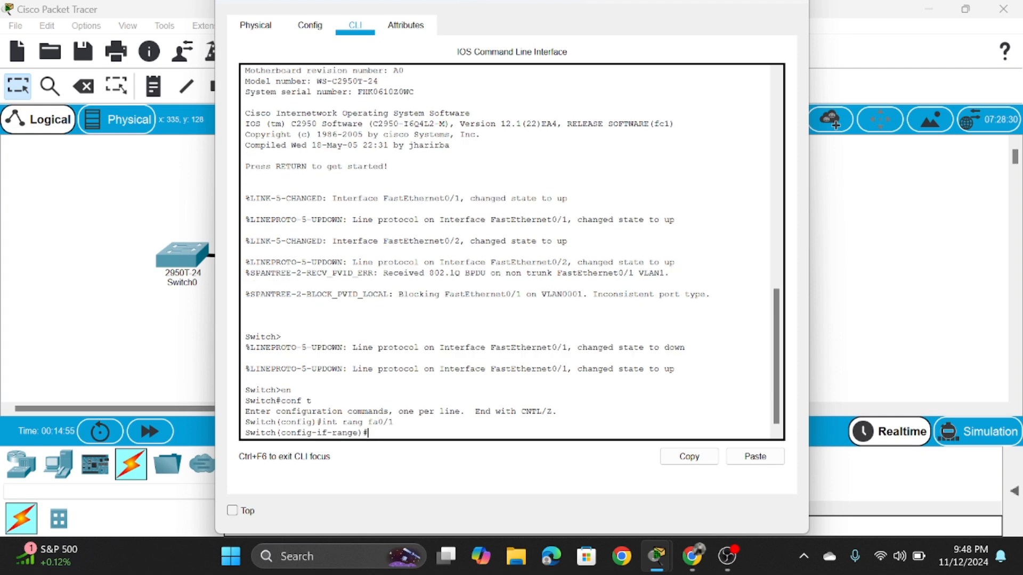
{"action": "type", "text": "switchport mode trunk"}
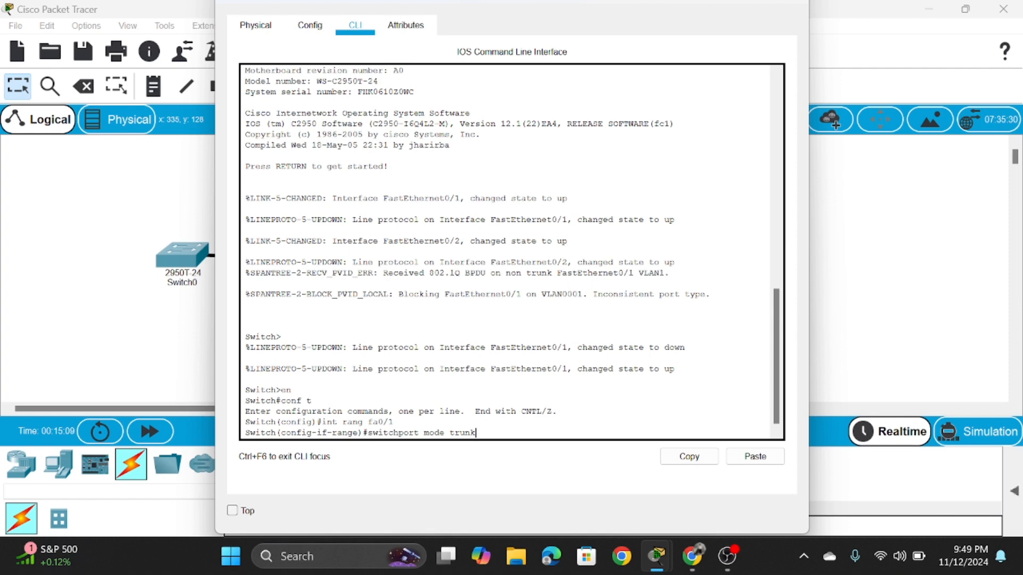
{"action": "key", "text": "Return"}
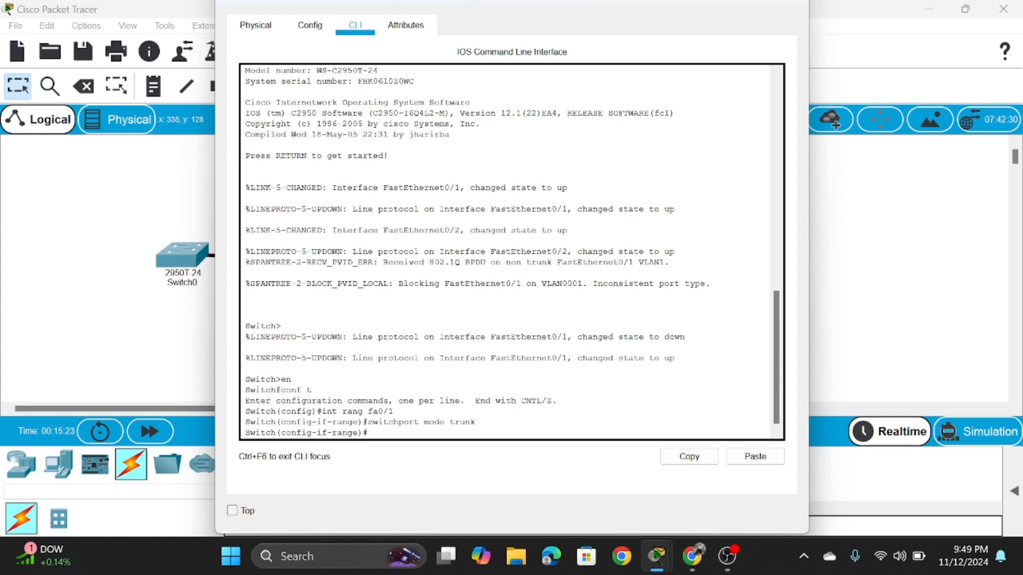
{"action": "key", "text": "Return"}
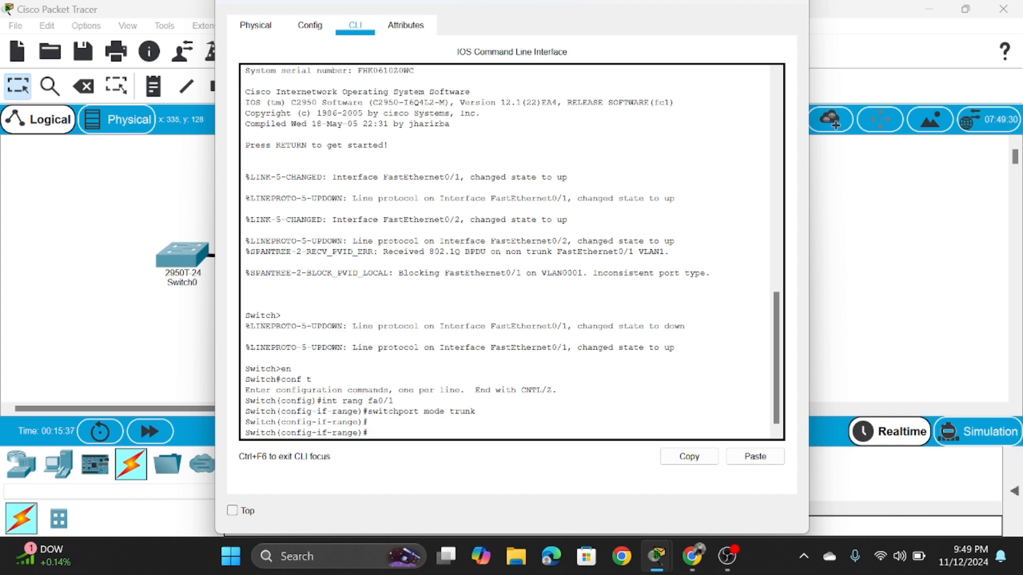
{"action": "type", "text": "exit"}
{"action": "key", "text": "Return"}
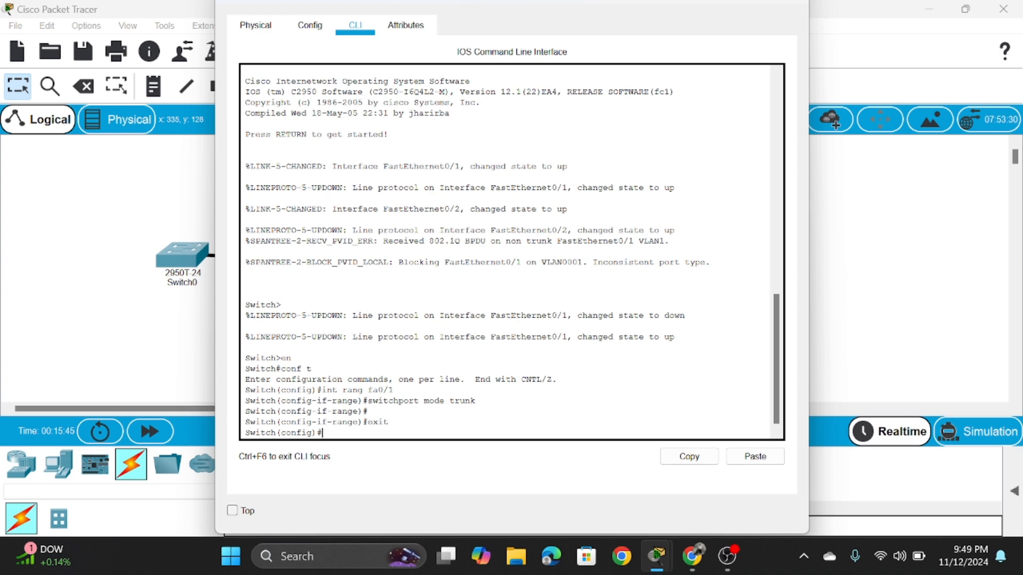
Open the command line of Switch2 and enter global configuration mode with en and conf t.
{"action": "left_click", "coordinate": [946, 339]}
{"action": "left_click", "coordinate": [551, 269]}
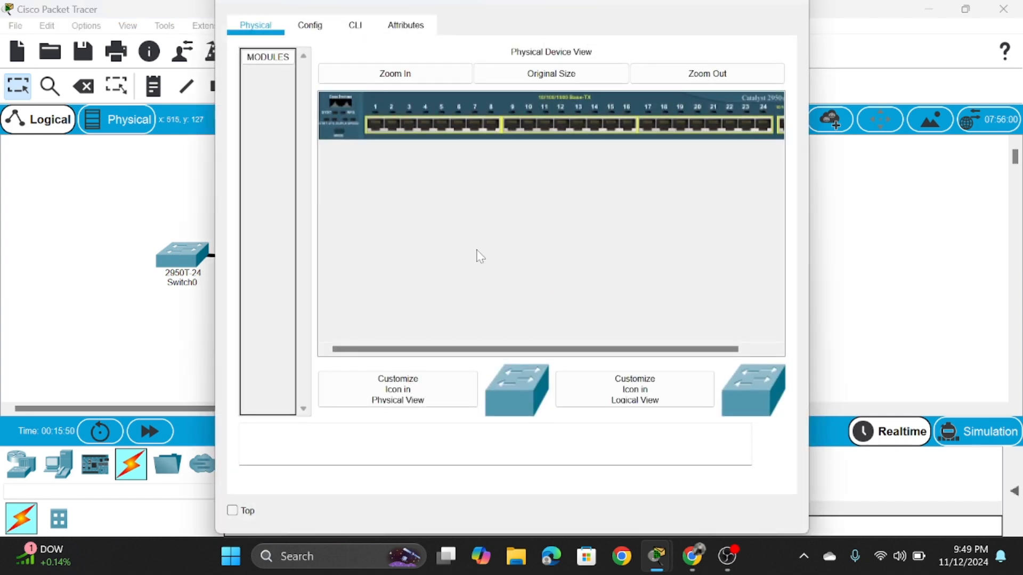
{"action": "left_click", "coordinate": [363, 29]}
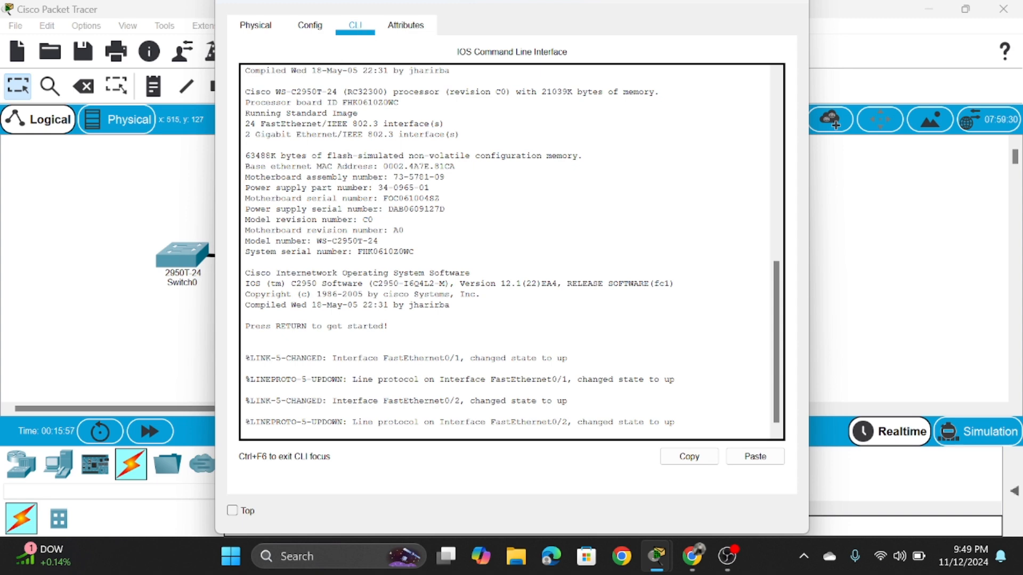
{"action": "key", "text": "Return"}
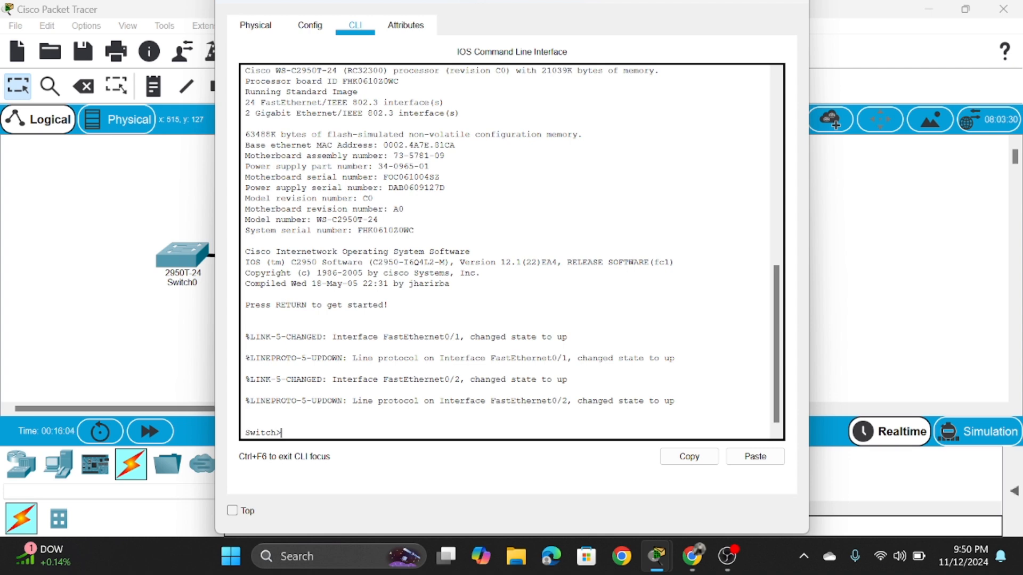
{"action": "type", "text": "en"}
{"action": "key", "text": "Return"}
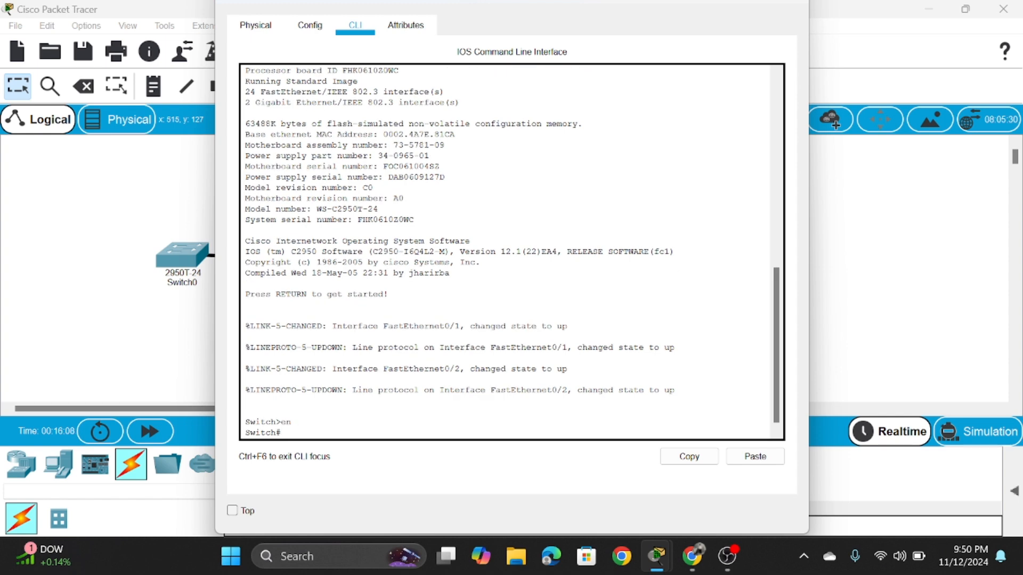
{"action": "type", "text": "conf t"}
{"action": "key", "text": "Return"}
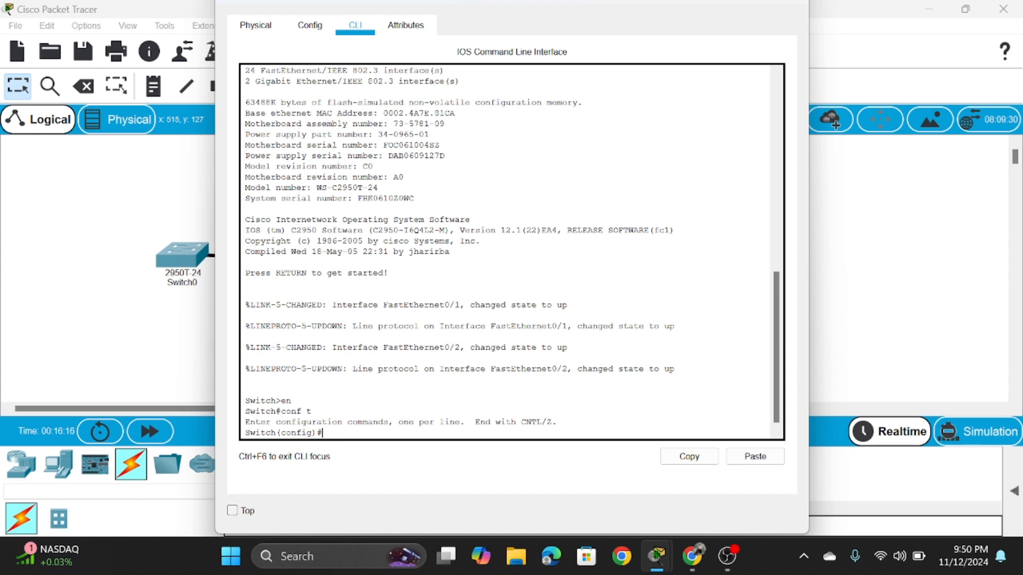
Enter configuration of the interface range fa0/1-2 on Switch2 with int rang fa0/1-2.
{"action": "type", "text": "int fa"}
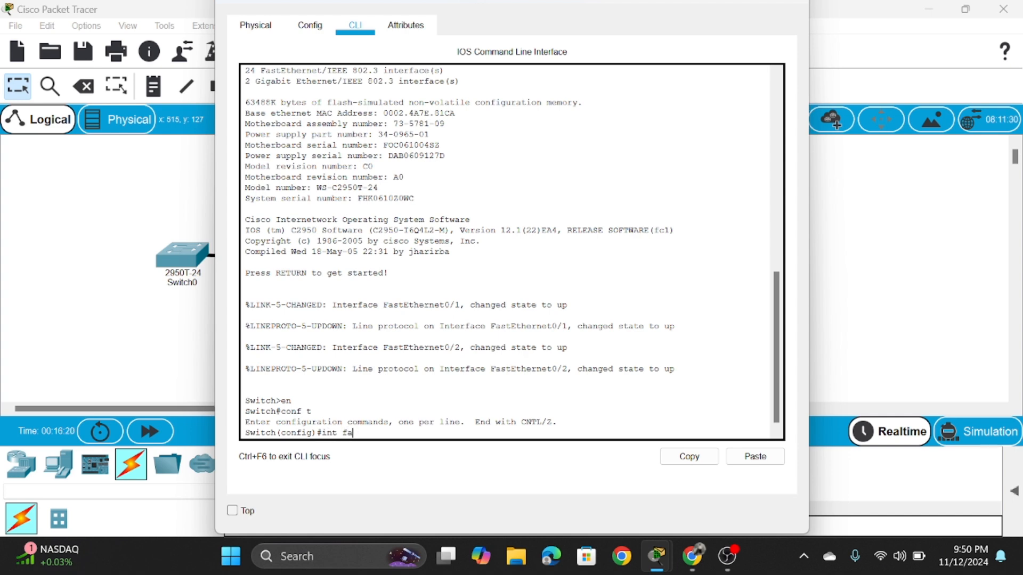
{"action": "key", "text": "BackSpace"}
{"action": "key", "text": "BackSpace"}
{"action": "type", "text": "ra"}
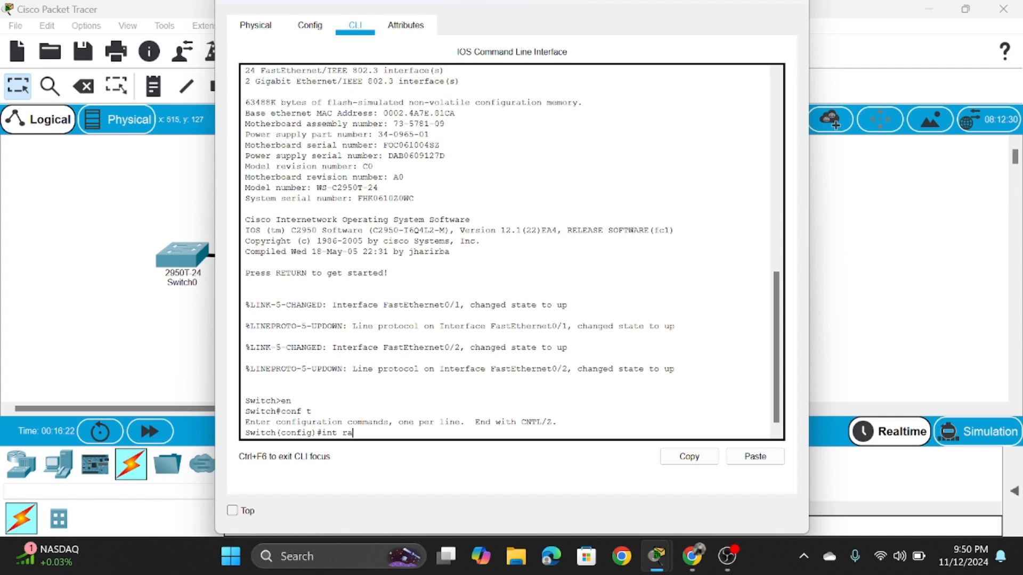
{"action": "type", "text": "ng fa"}
{"action": "type", "text": "0/1-2"}
{"action": "key", "text": "Return"}
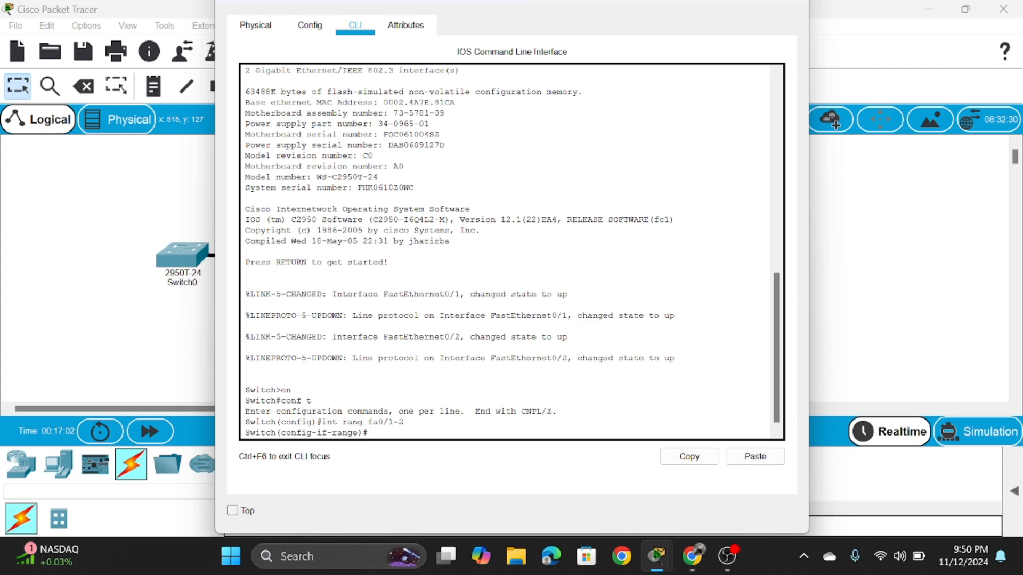
Try to apply trunk mode to the fa0/1-2 range with the command swicthport mode trunk.
{"action": "type", "text": "swicthp"}
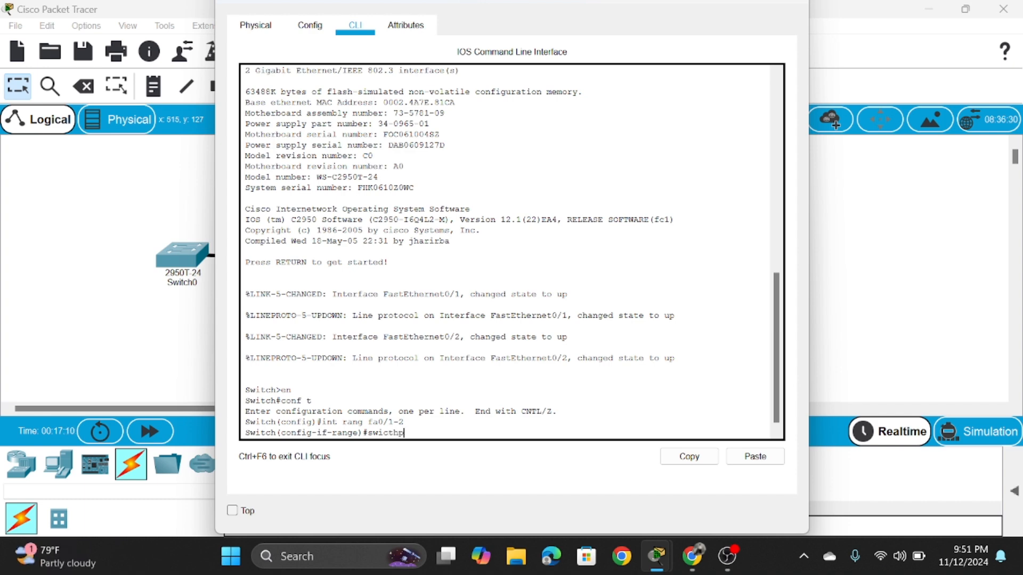
{"action": "type", "text": "ort"}
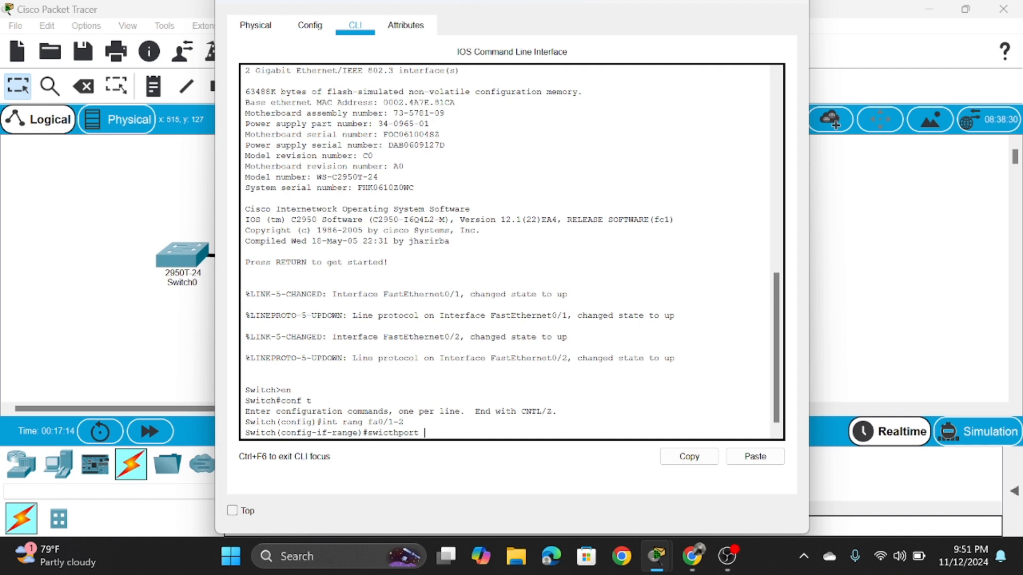
{"action": "type", "text": " mode"}
{"action": "type", "text": " tr"}
{"action": "type", "text": "a"}
{"action": "type", "text": "unk"}
{"action": "key", "text": "Return"}
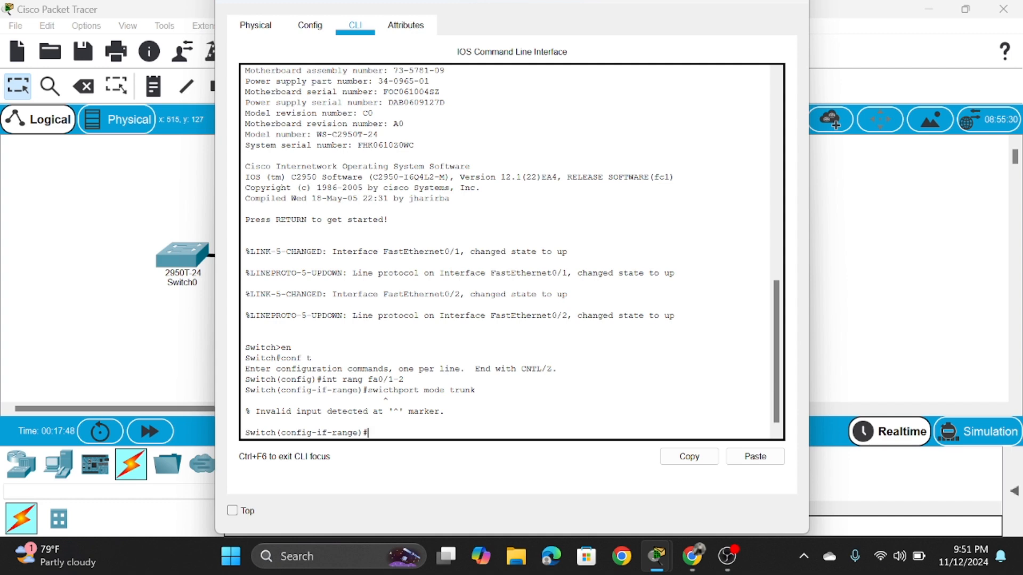
Set the fa0/1-2 range on Switch2 to trunking with switchport mode trunk, and exit the interface range.
{"action": "type", "text": "switchport mode tr"}
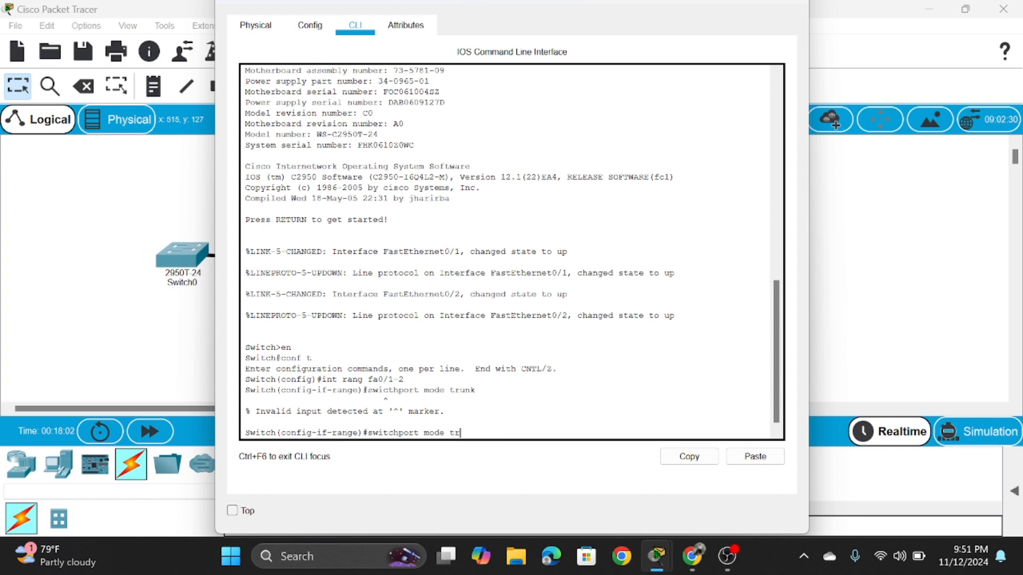
{"action": "type", "text": "unl"}
{"action": "key", "text": "BackSpace"}
{"action": "type", "text": "k"}
{"action": "key", "text": "Return"}
{"action": "key", "text": "Return"}
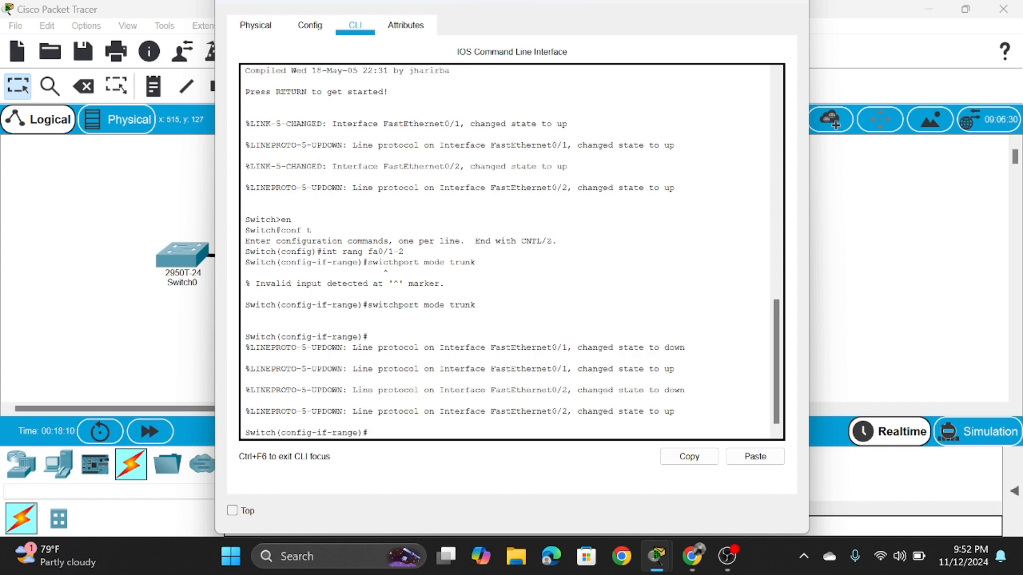
{"action": "type", "text": "exit"}
{"action": "key", "text": "Return"}
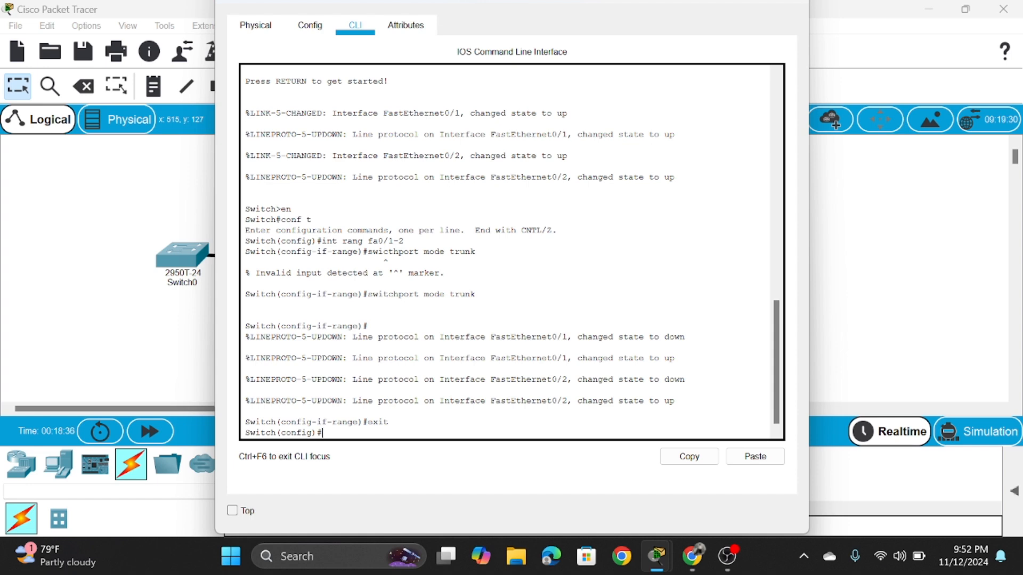
Open the command line of Switch3 and enter global configuration mode with en and conf t.
{"action": "left_click", "coordinate": [920, 344]}
{"action": "left_click", "coordinate": [697, 278]}
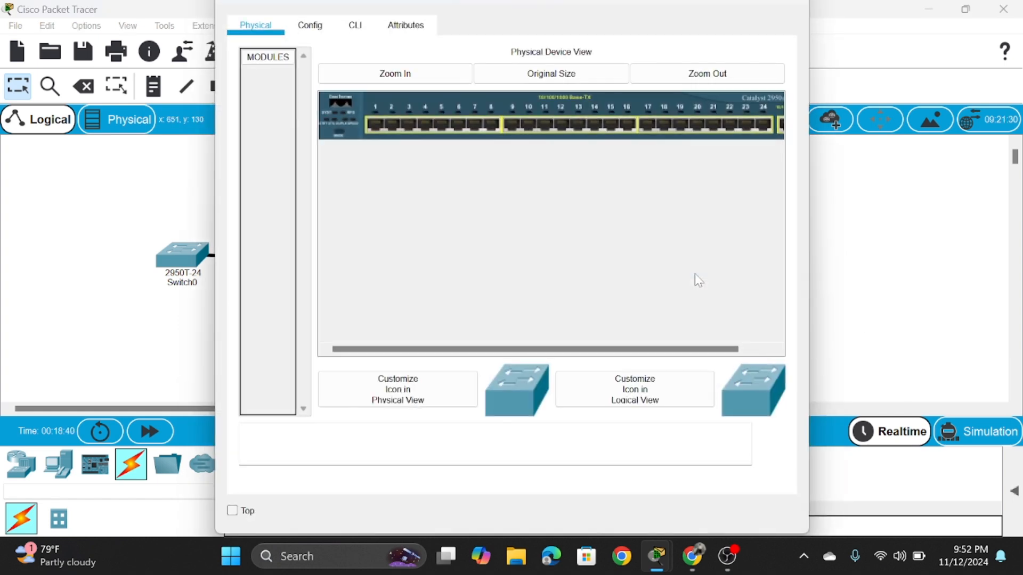
{"action": "left_click", "coordinate": [356, 29]}
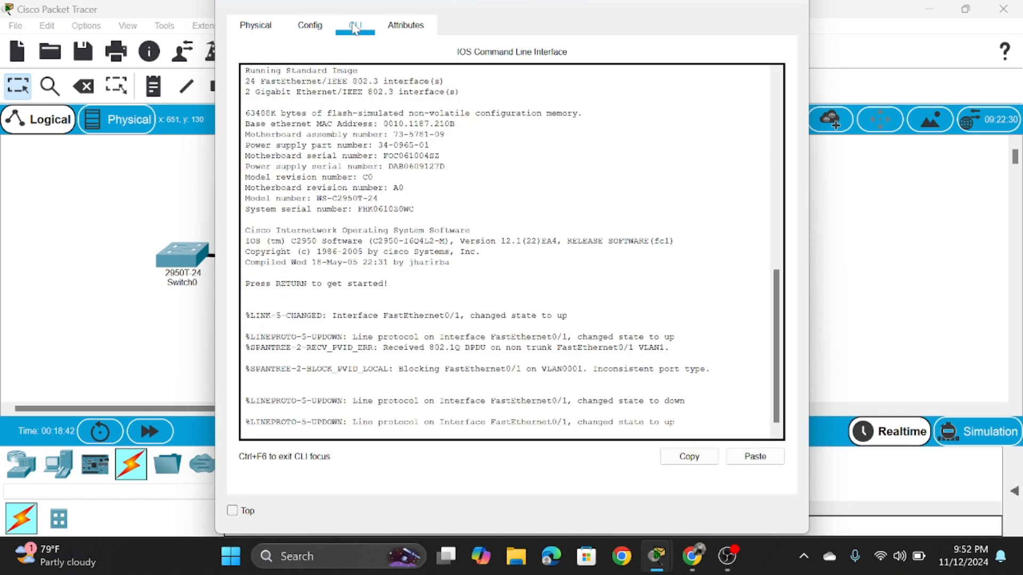
{"action": "key", "text": "Return"}
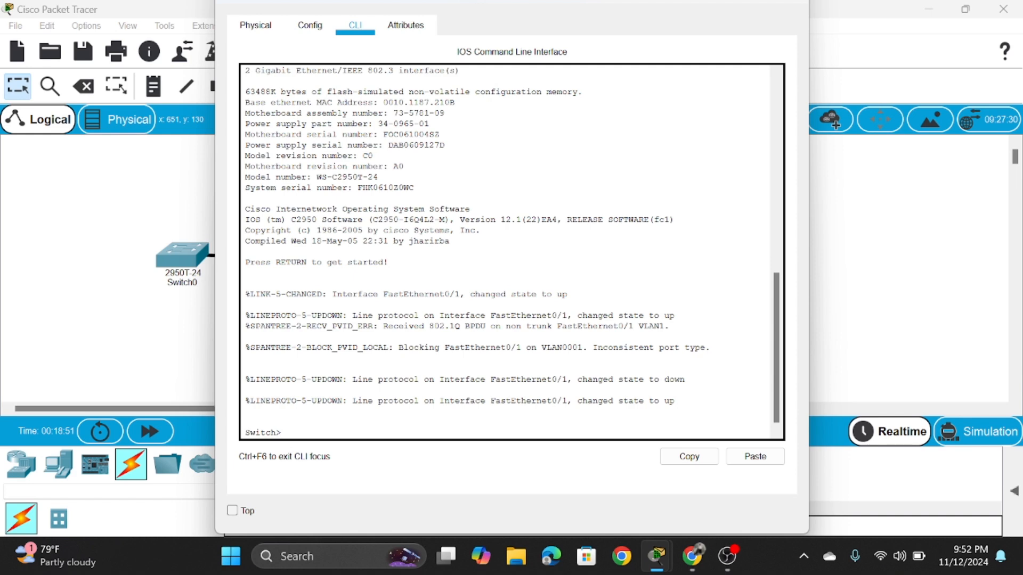
{"action": "type", "text": "en"}
{"action": "key", "text": "Return"}
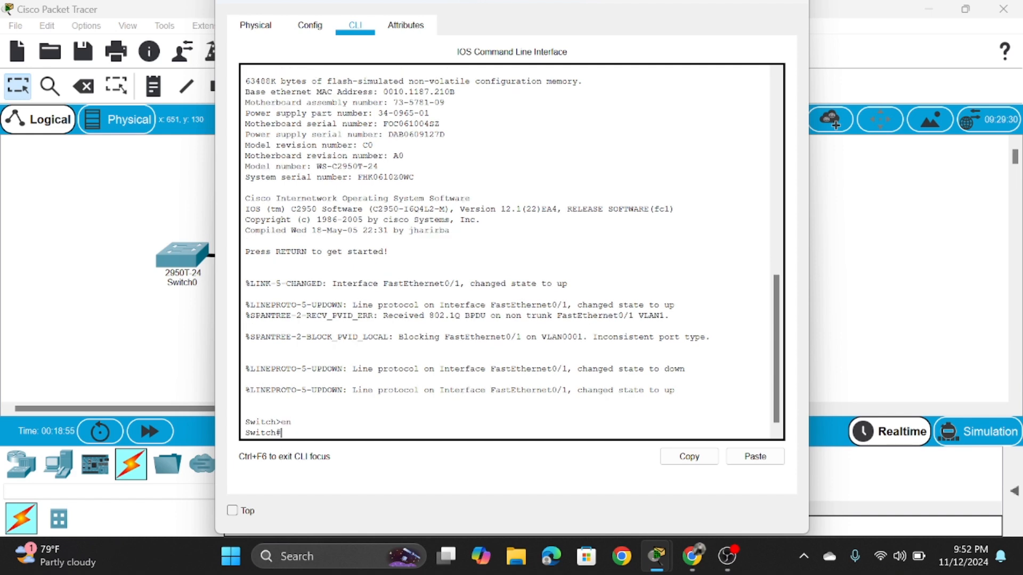
{"action": "type", "text": "conf t"}
{"action": "key", "text": "Return"}
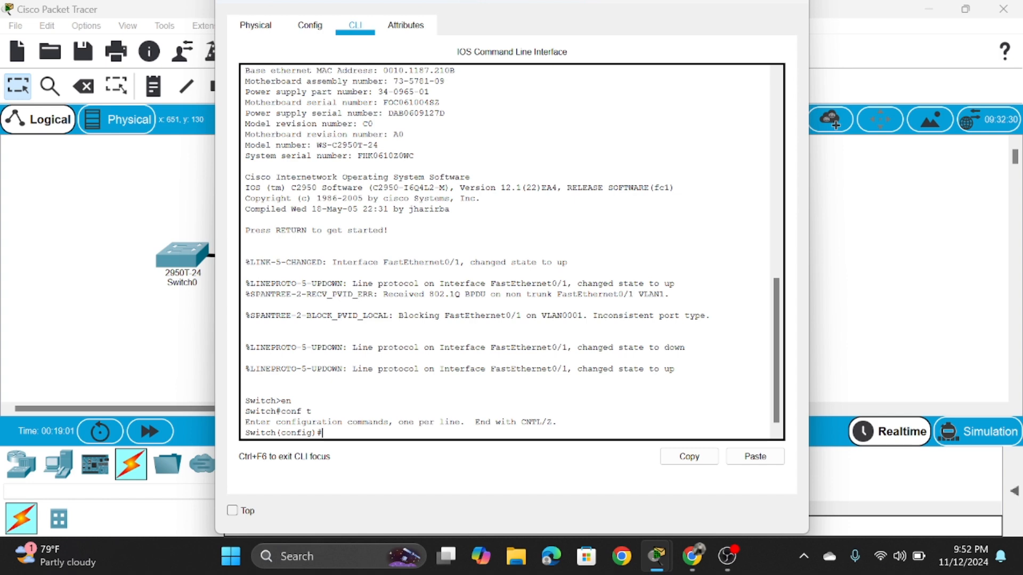
Set interface fa0/1 on Switch3 to trunking with int fa0/1 and switchport mode trunk, and exit the interface configuration.
{"action": "type", "text": "int fa 0/1"}
{"action": "key", "text": "Return"}
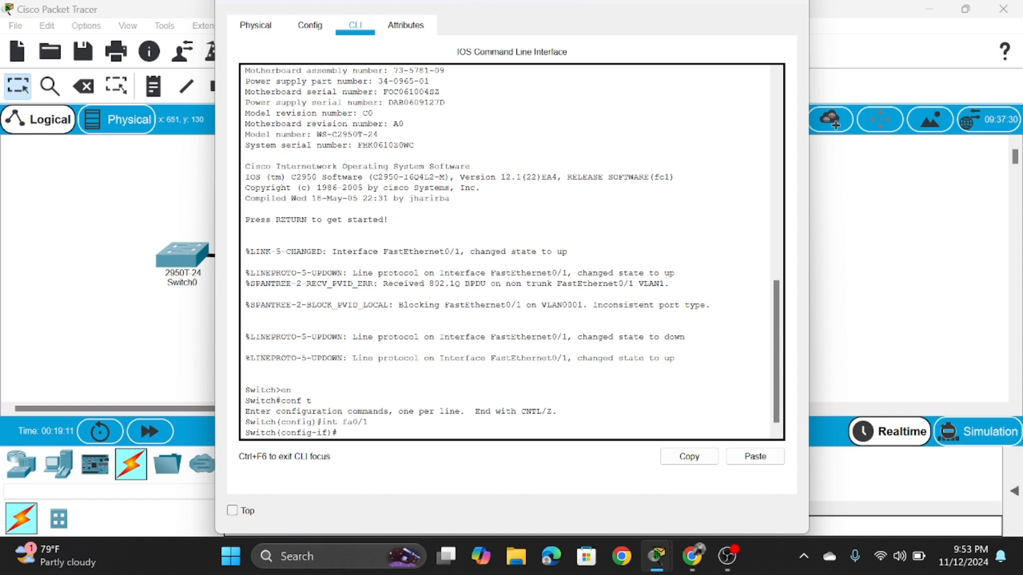
{"action": "type", "text": "switchpor"}
{"action": "type", "text": "t mode tru"}
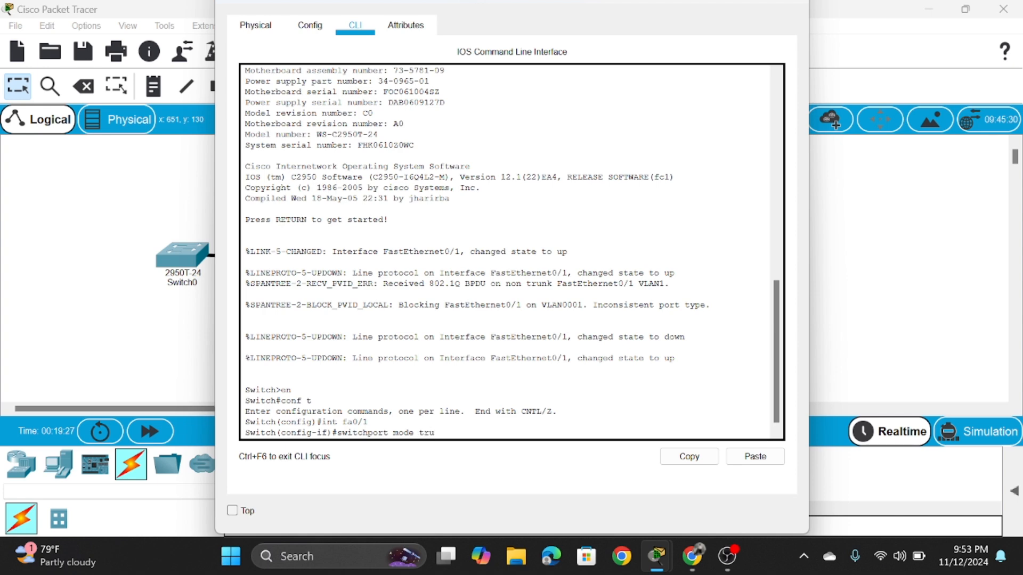
{"action": "type", "text": "nk"}
{"action": "key", "text": "Return"}
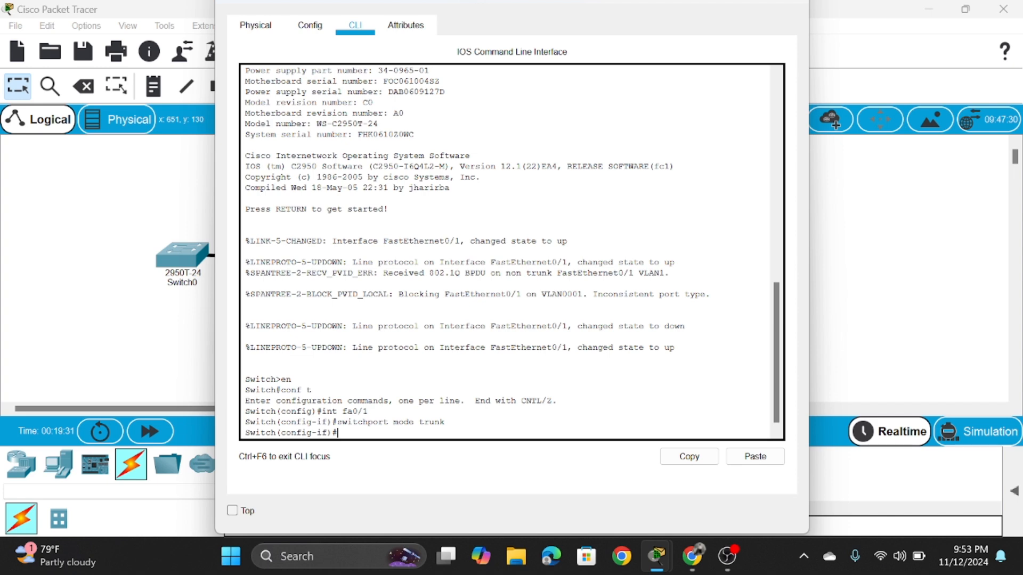
{"action": "type", "text": "exit"}
{"action": "key", "text": "Return"}
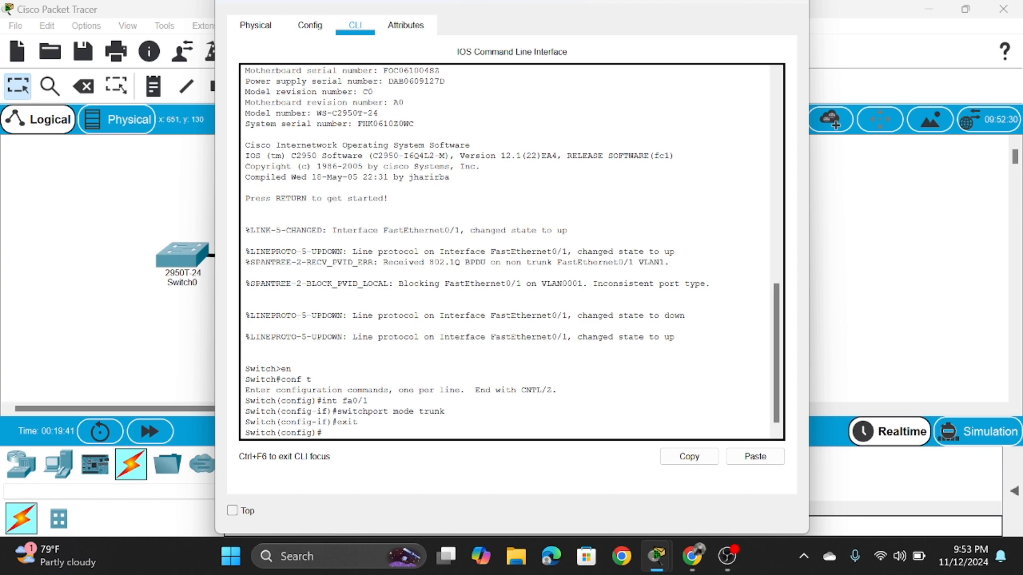
Save the Switch3 configuration with do write and return to the logical topology.
{"action": "type", "text": "do write"}
{"action": "key", "text": "Return"}
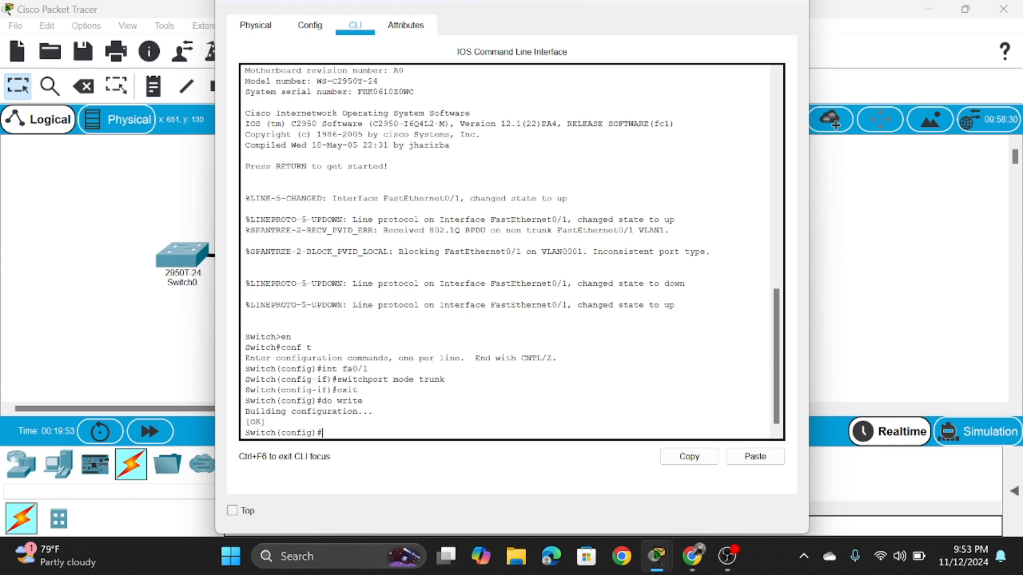
{"action": "left_click", "coordinate": [839, 322]}
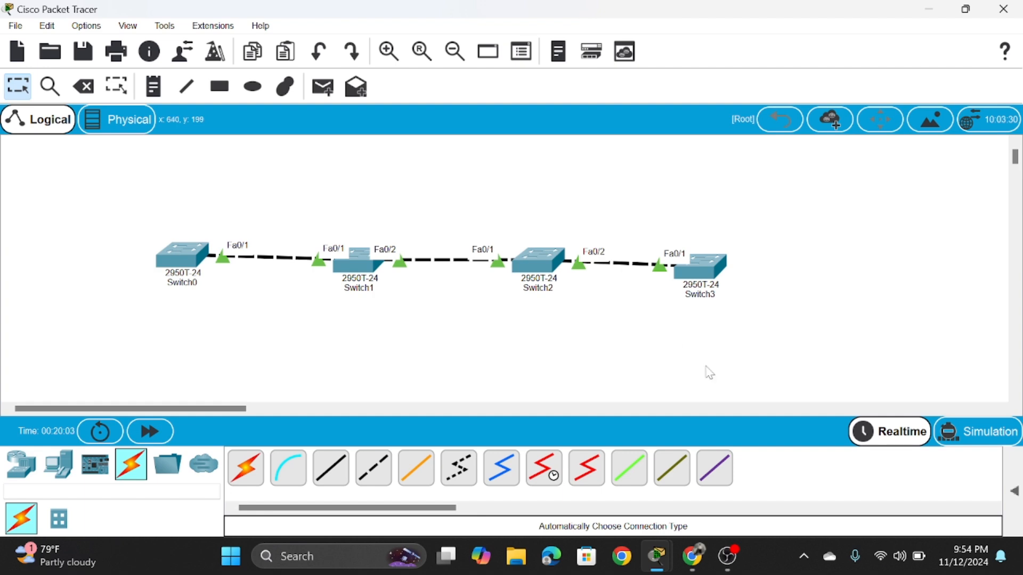
Switch to the Canva presentation in Chrome, select the Setting Trunk slide on page 5 and open its presentation options.
{"action": "left_click", "coordinate": [694, 557]}
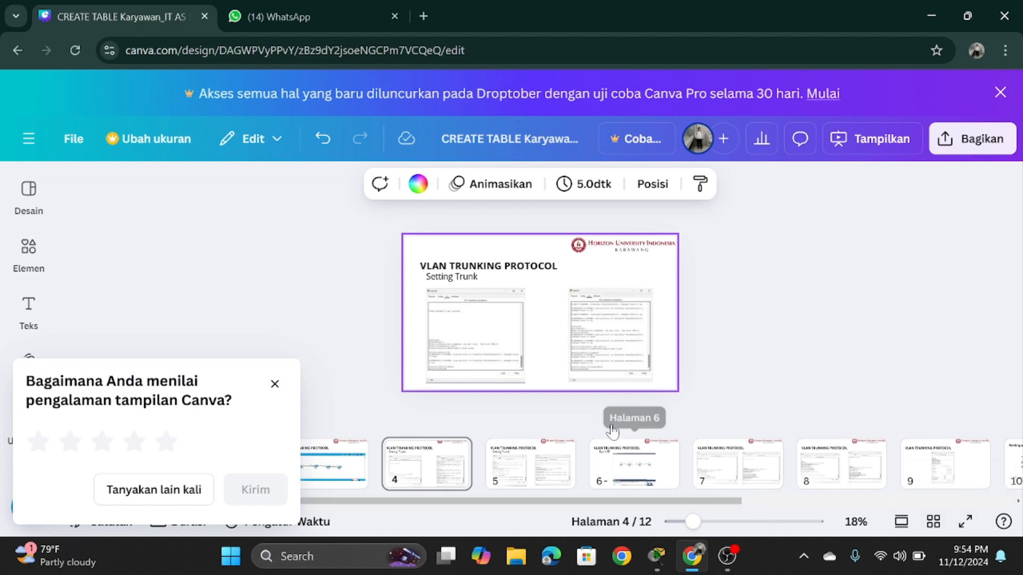
{"action": "left_click", "coordinate": [547, 476]}
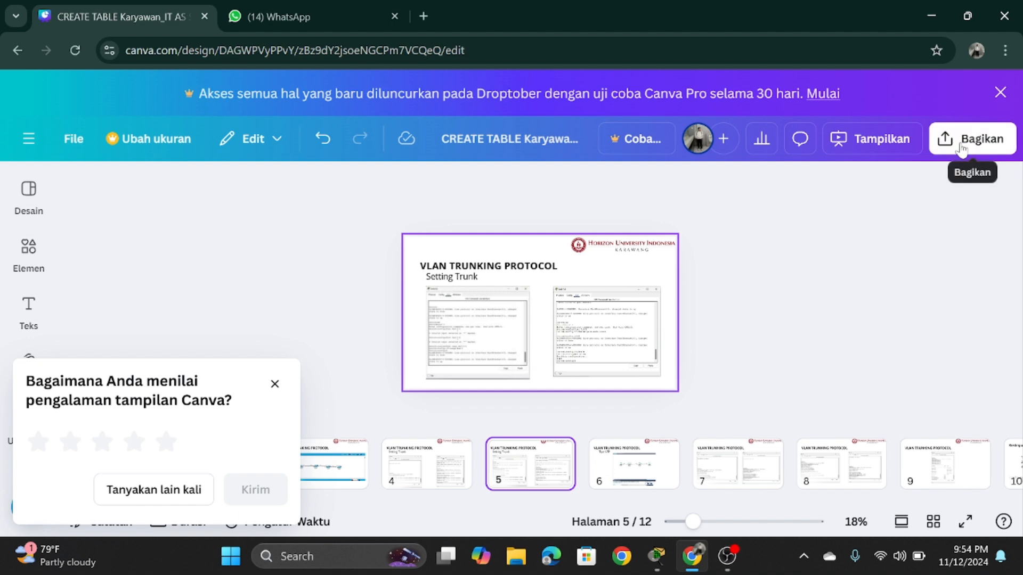
{"action": "left_click", "coordinate": [897, 145]}
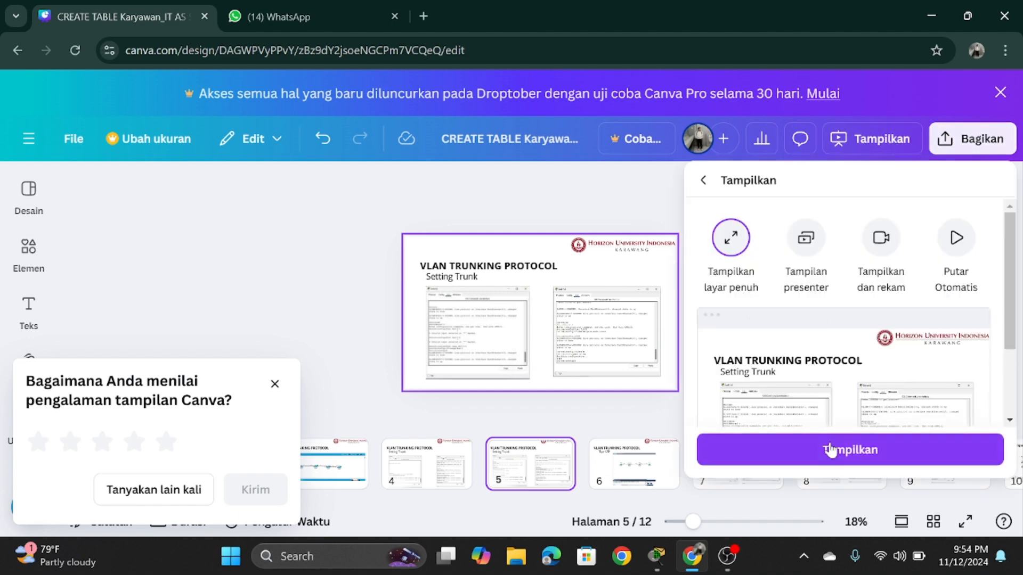